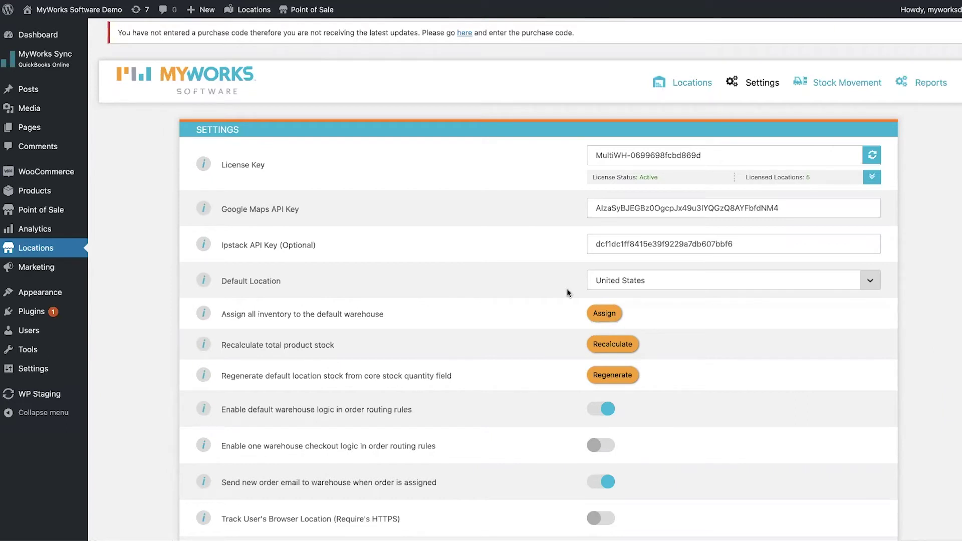
scroll(567, 288, "down", 3)
scroll(567, 287, "down", 3)
scroll(567, 287, "down", 4)
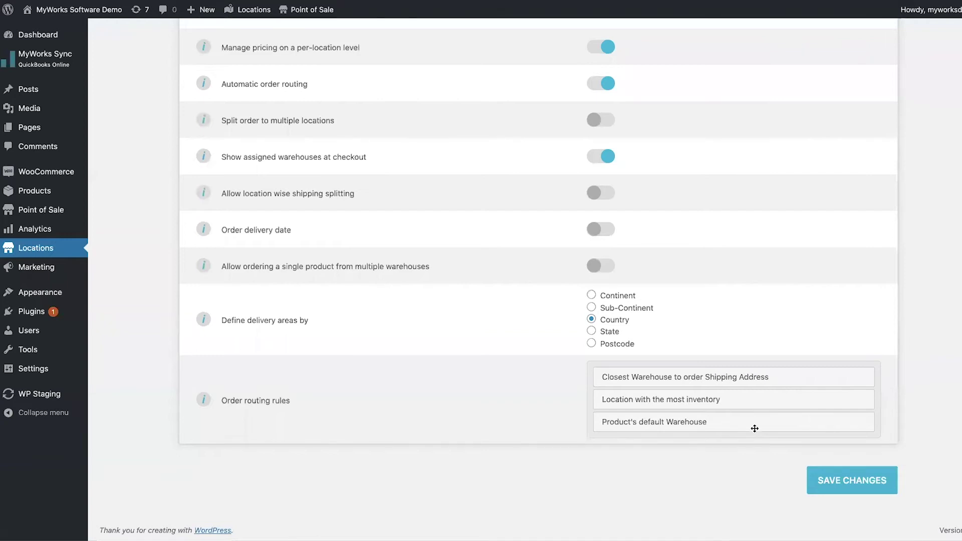
Step: Move the 'Product's default Warehouse' routing rule up to second place, above 'Location with the most inventory'
left_click_drag(754, 428, 756, 401)
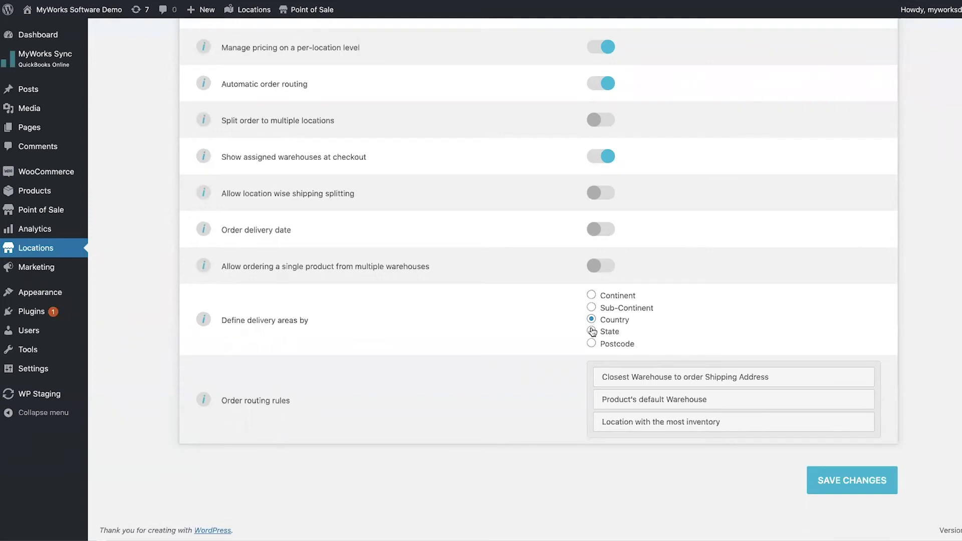
scroll(592, 324, "up", 5)
scroll(639, 226, "up", 5)
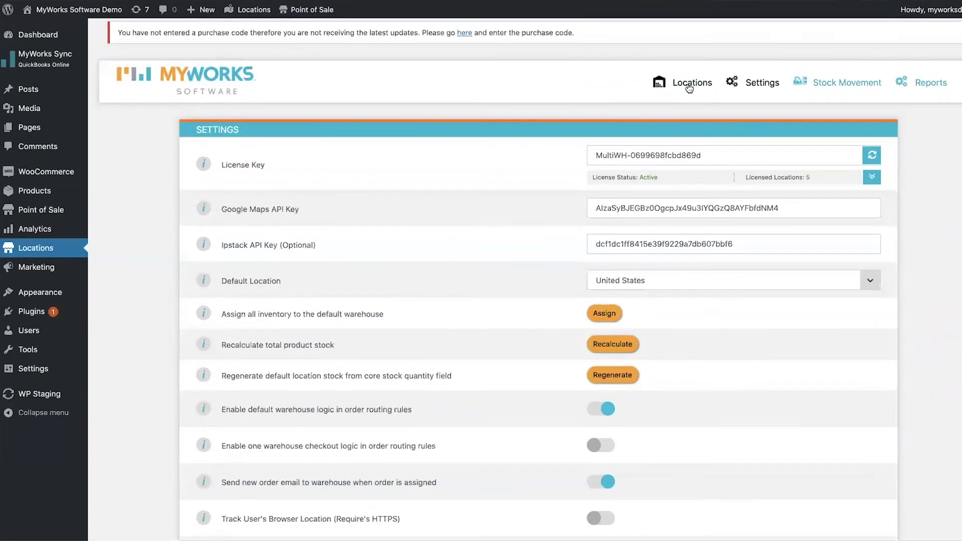
Step: Show the Locations list and start editing the Canada location
left_click(689, 84)
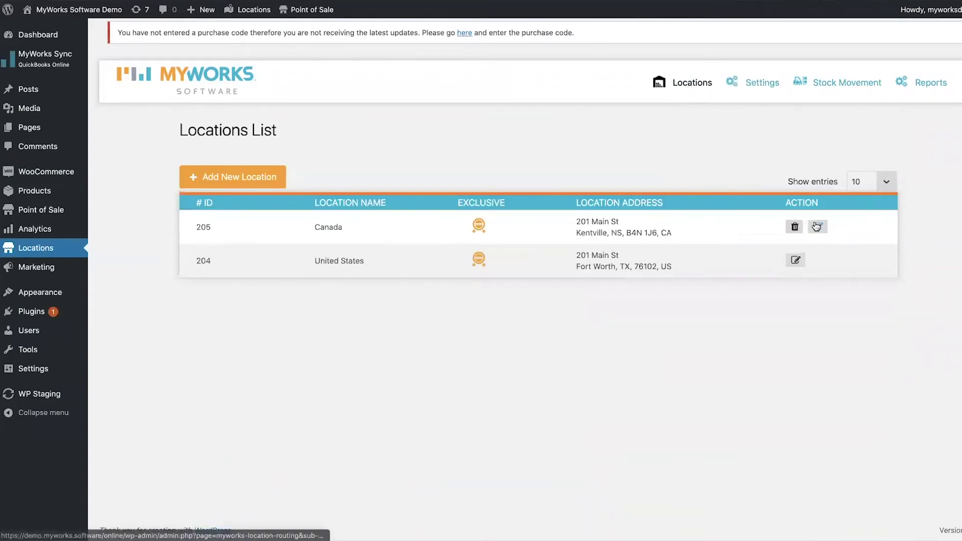
left_click(817, 227)
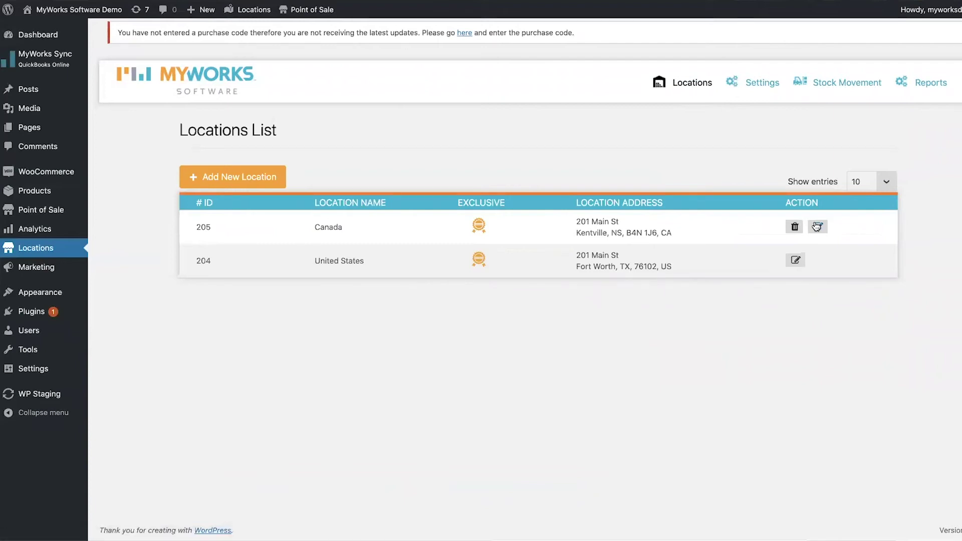
scroll(662, 387, "down", 10)
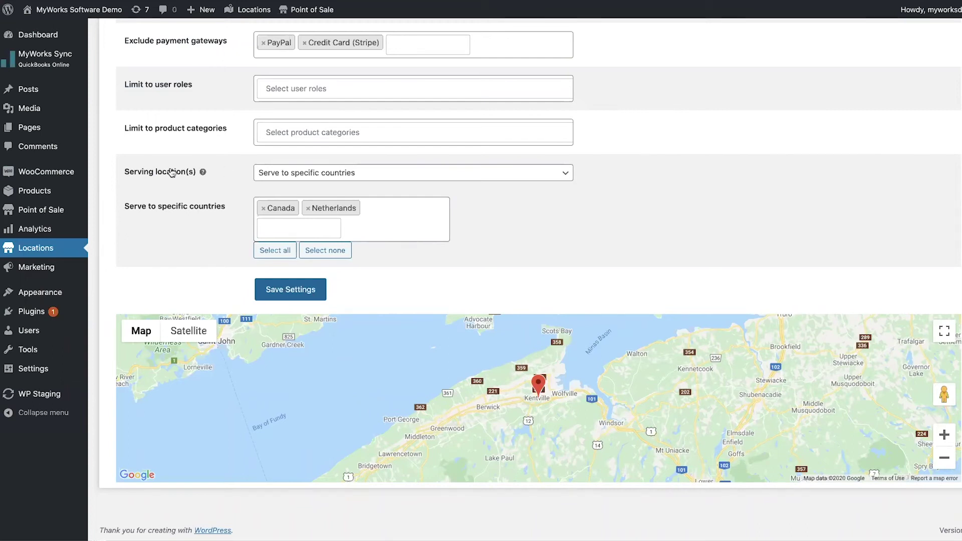
Step: Go to the WooCommerce Orders list from the sidebar
mouse_move(46, 172)
left_click(100, 189)
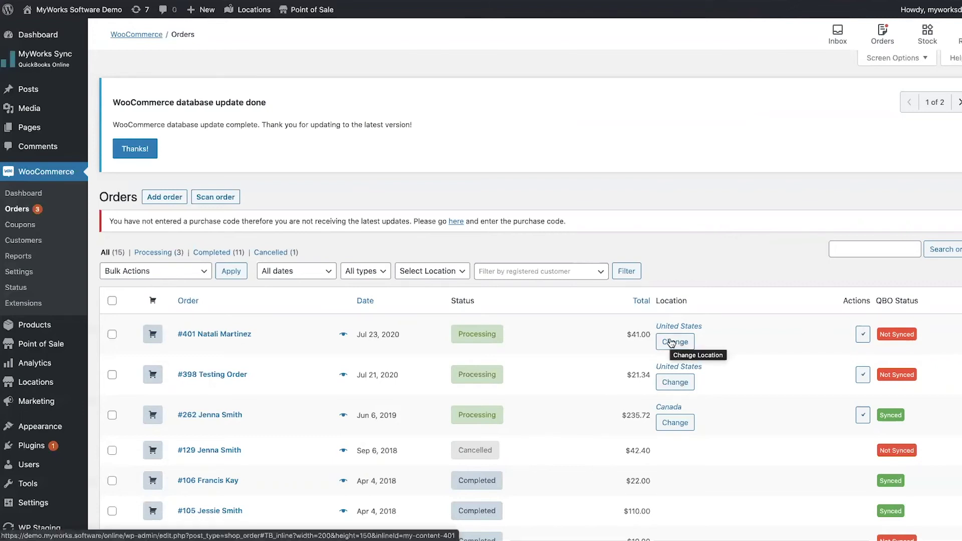
left_click(671, 341)
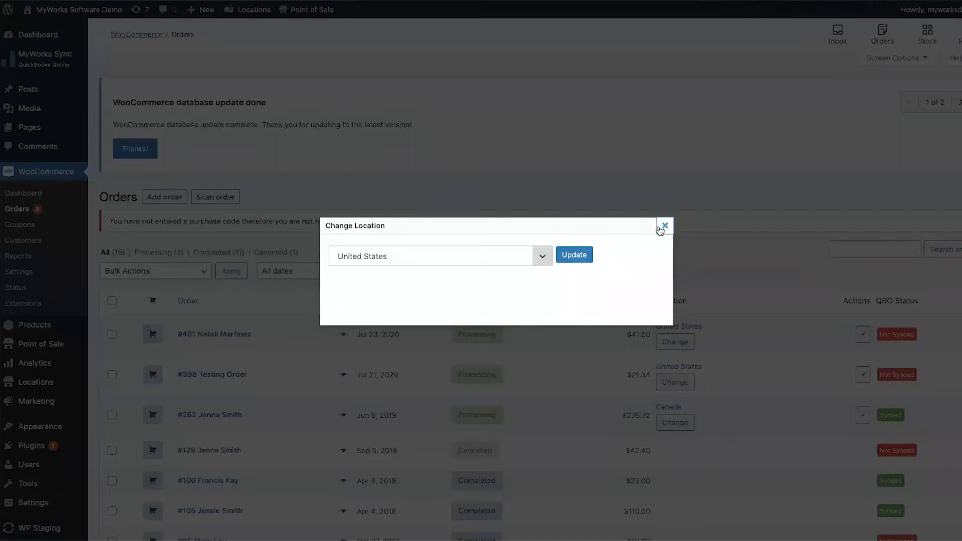
left_click(661, 225)
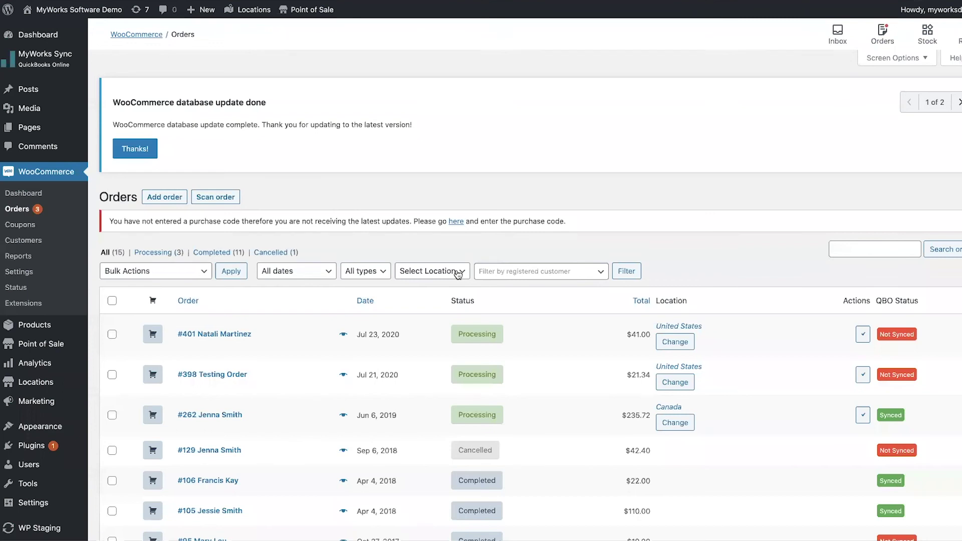
Step: Filter the orders list to the Canada location, leaving only order #262
left_click(457, 274)
left_click(447, 283)
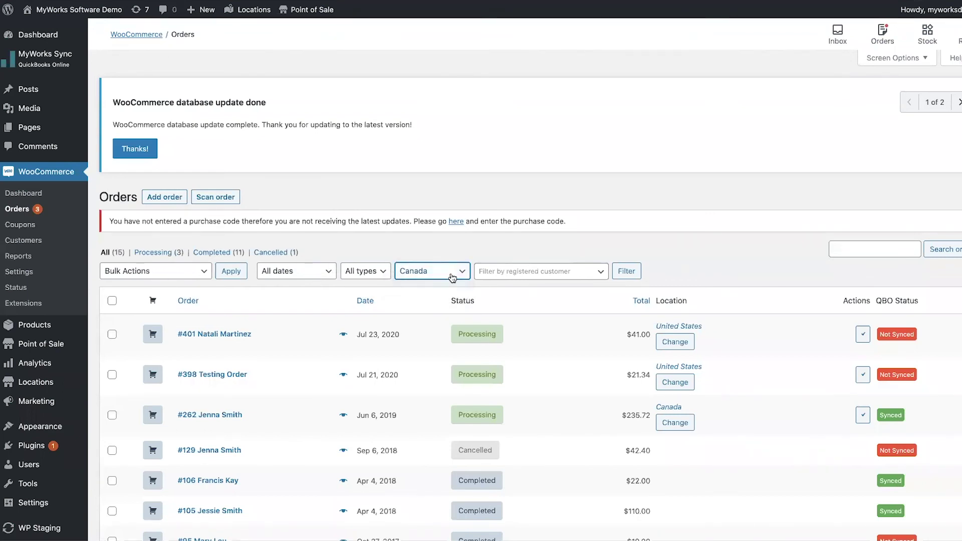
left_click(627, 272)
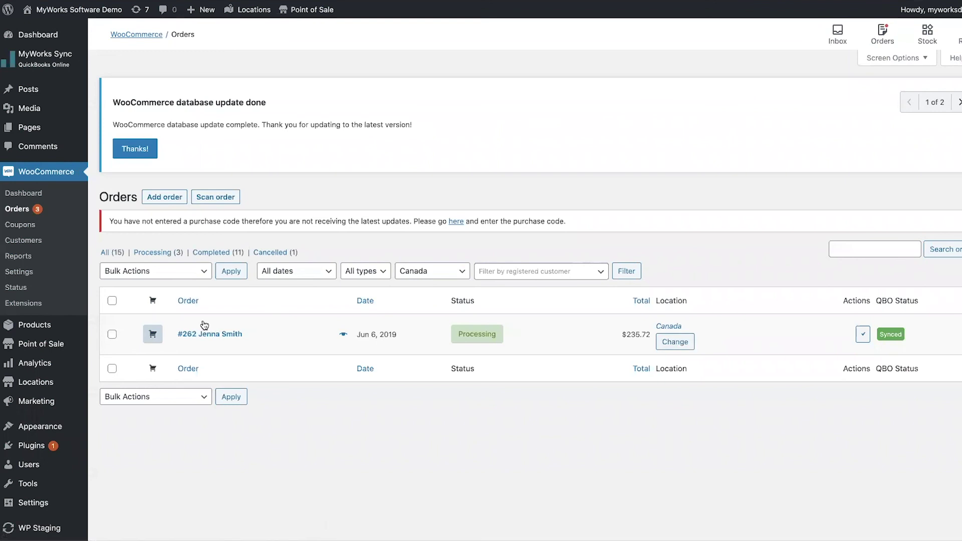
Step: Change the order location filter from Canada to United States and apply it
left_click(417, 272)
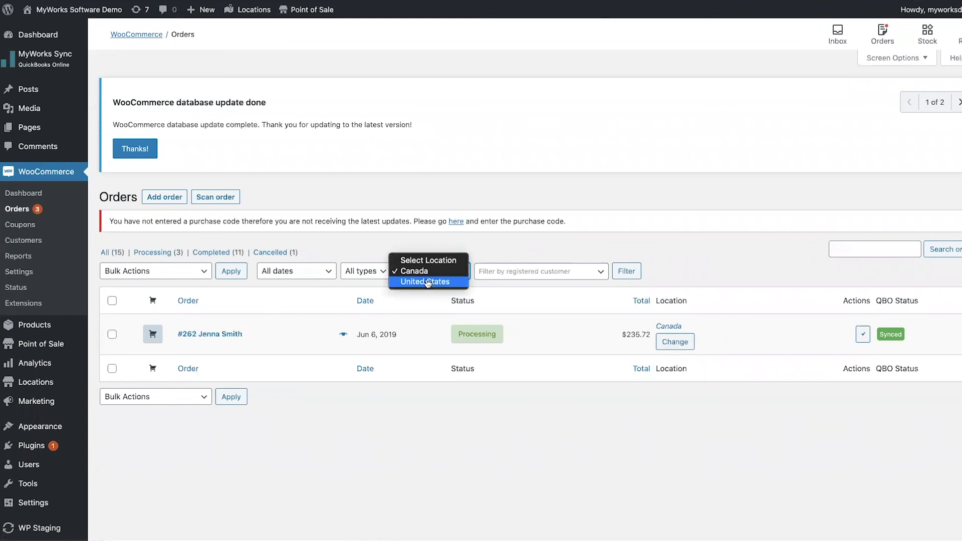
left_click(425, 281)
left_click(627, 272)
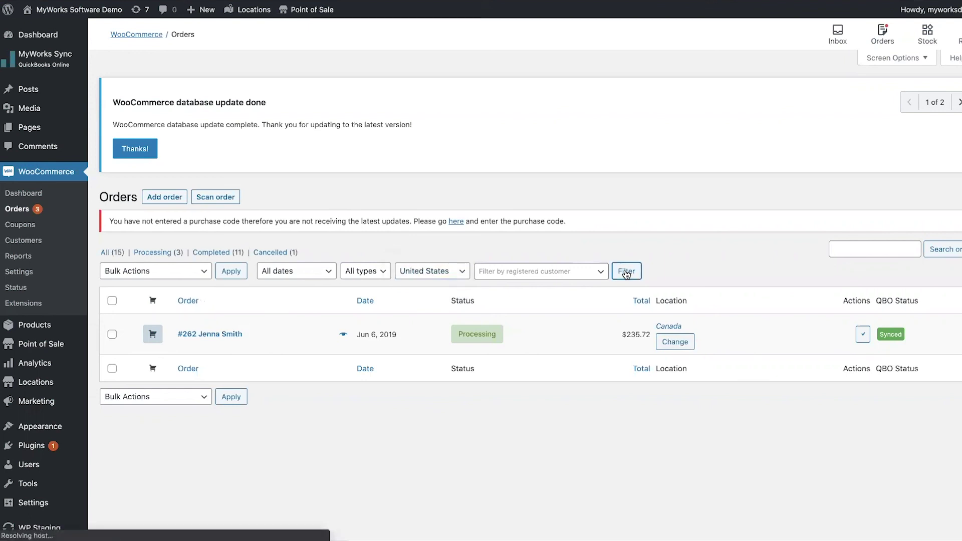